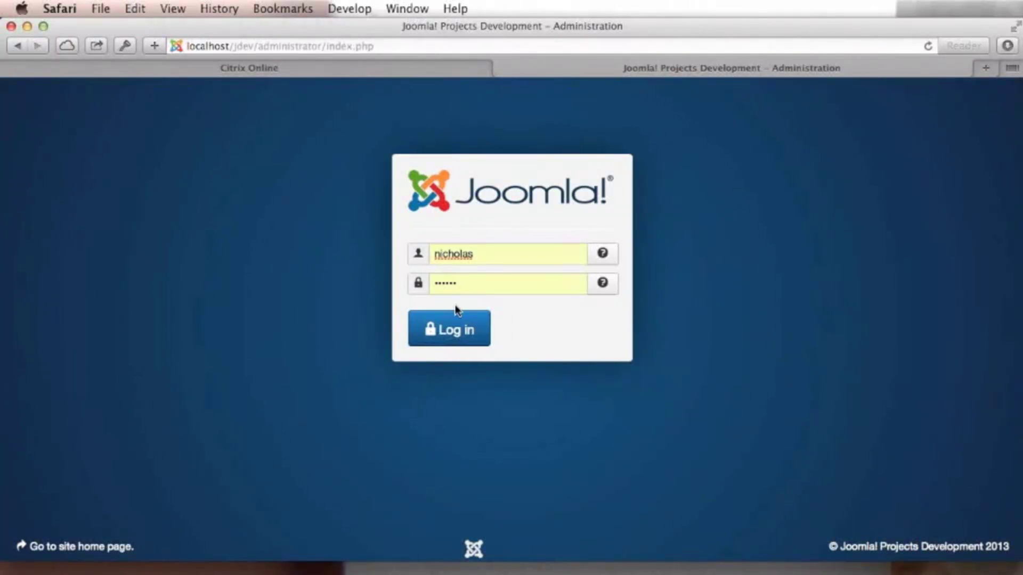
Log in, review the post-installation messages, and enable two factor authentication from the announcement.
{"action": "left_click", "coordinate": [452, 337]}
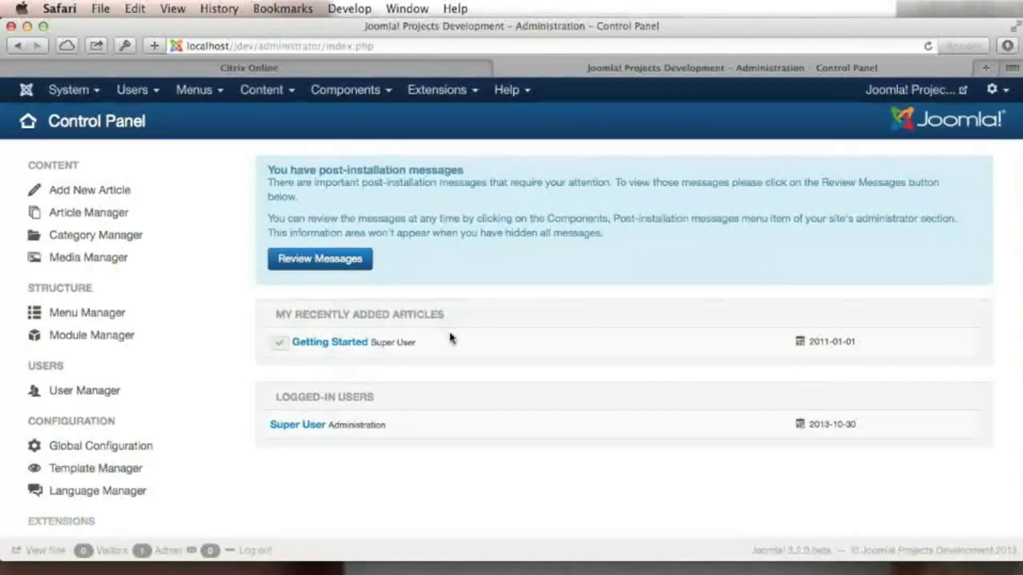
{"action": "left_click", "coordinate": [343, 265]}
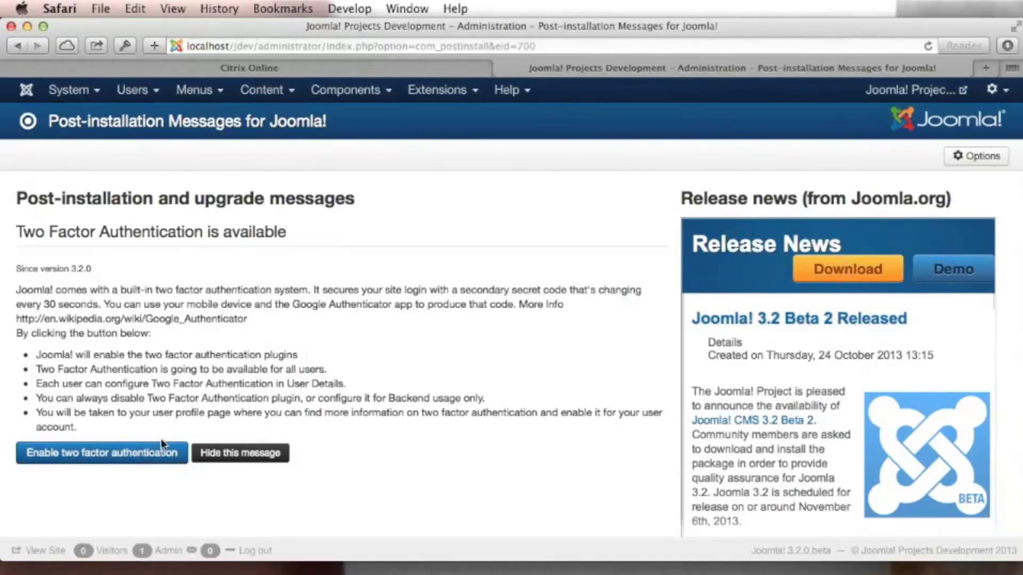
{"action": "left_click", "coordinate": [160, 457]}
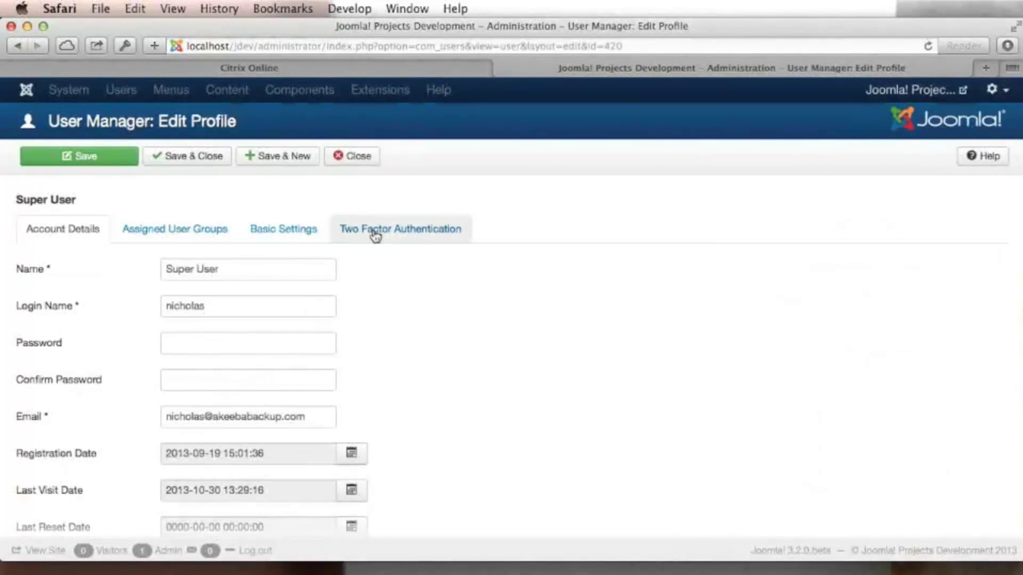
Choose Google Authenticator as the authentication method in the profile's Two Factor Authentication settings.
{"action": "left_click", "coordinate": [376, 236]}
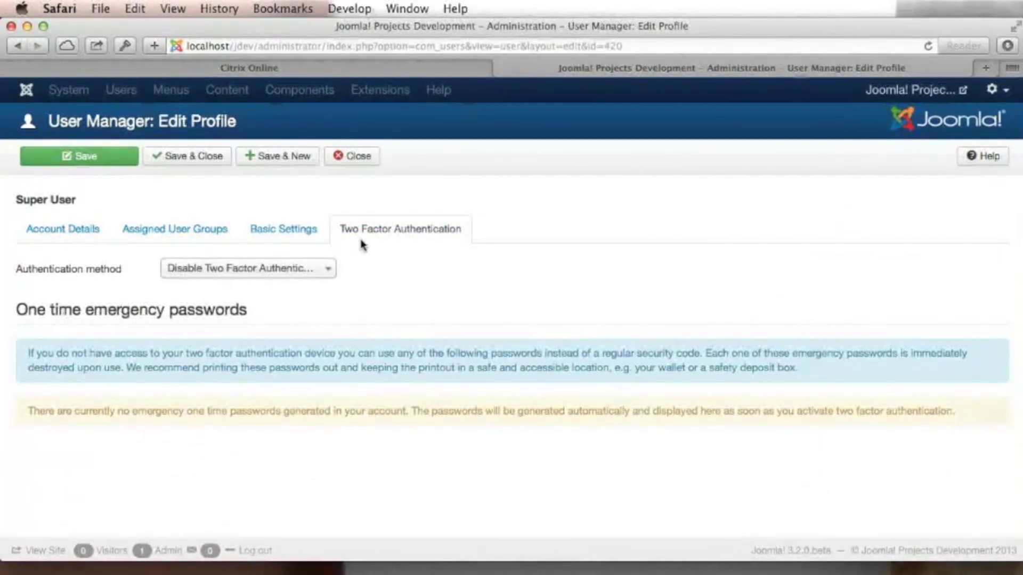
{"action": "left_click", "coordinate": [309, 270]}
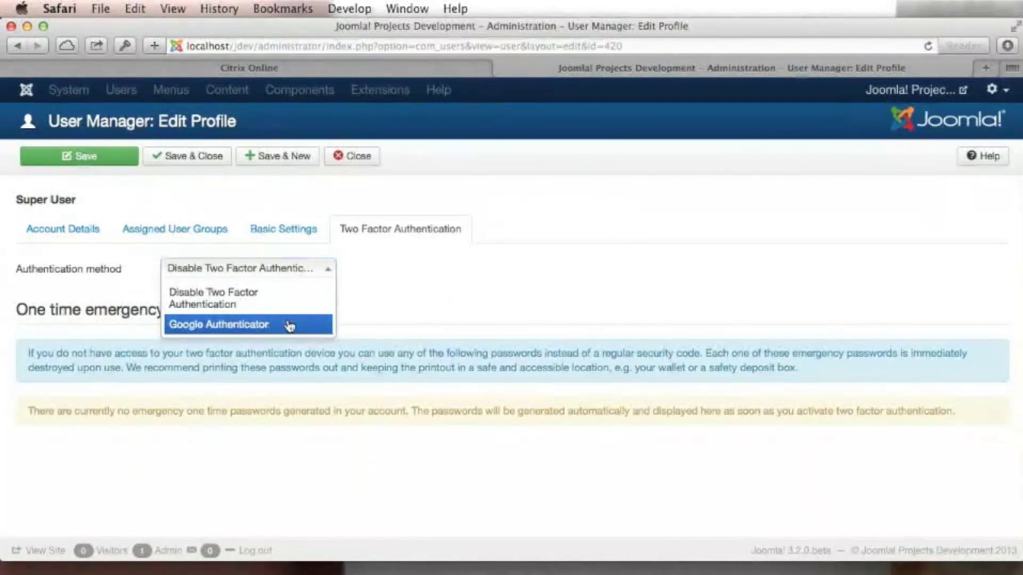
{"action": "left_click", "coordinate": [290, 326]}
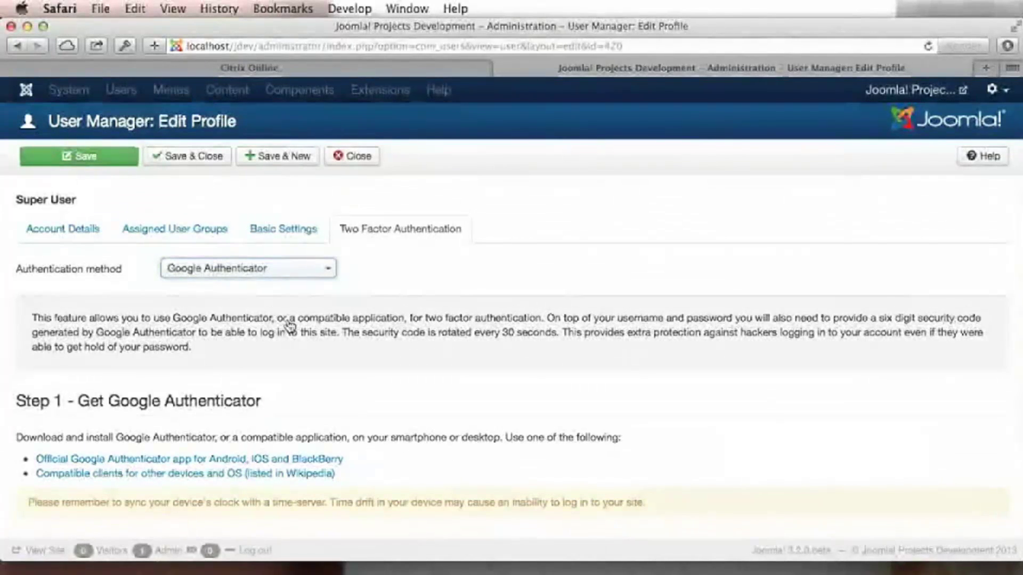
Enter the current six-digit Google Authenticator code in the Step 3 Security Code field.
{"action": "scroll", "coordinate": [289, 325], "scroll_direction": "down", "scroll_amount": 1}
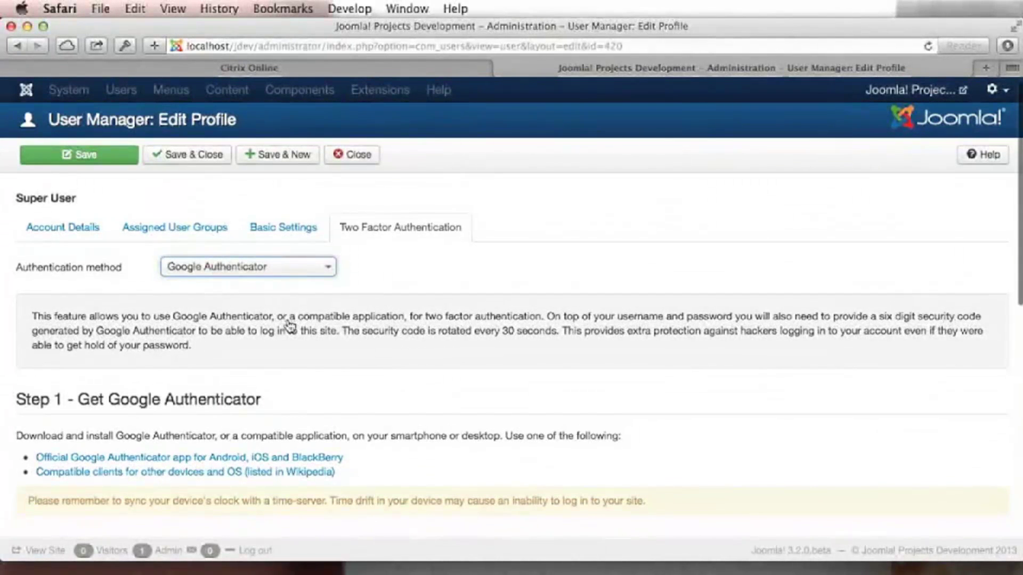
{"action": "scroll", "coordinate": [289, 325], "scroll_direction": "down", "scroll_amount": 1}
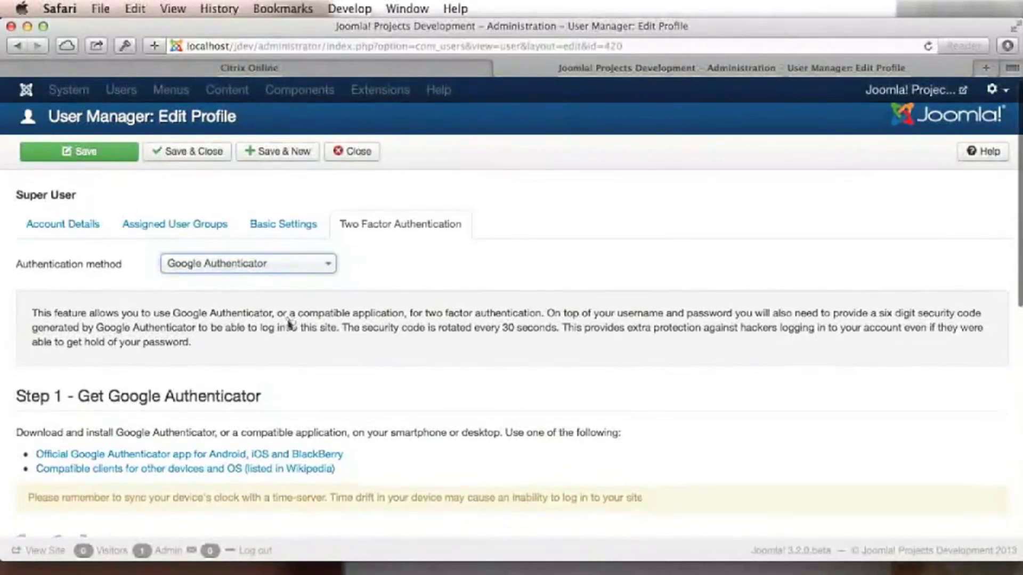
{"action": "scroll", "coordinate": [290, 324], "scroll_direction": "down", "scroll_amount": 5}
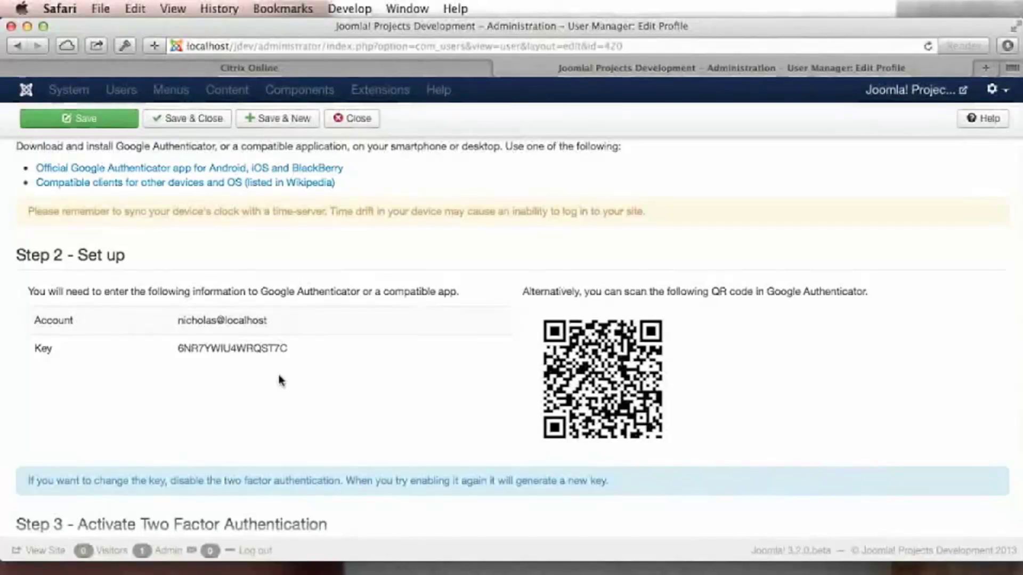
{"action": "scroll", "coordinate": [281, 381], "scroll_direction": "down", "scroll_amount": 1}
{"action": "scroll", "coordinate": [280, 380], "scroll_direction": "down", "scroll_amount": 3}
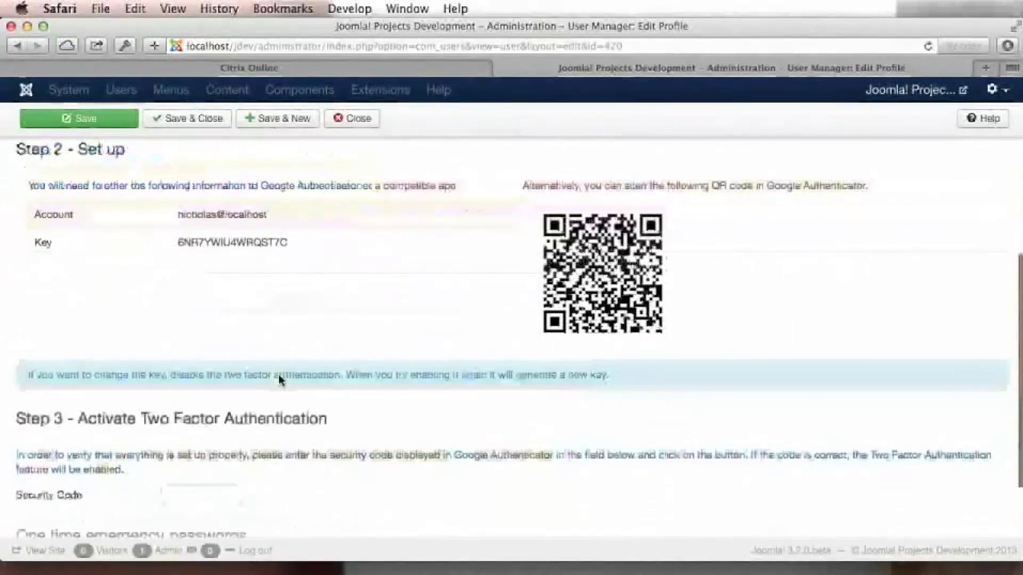
{"action": "scroll", "coordinate": [280, 381], "scroll_direction": "down", "scroll_amount": 3}
{"action": "scroll", "coordinate": [226, 401], "scroll_direction": "down", "scroll_amount": 1}
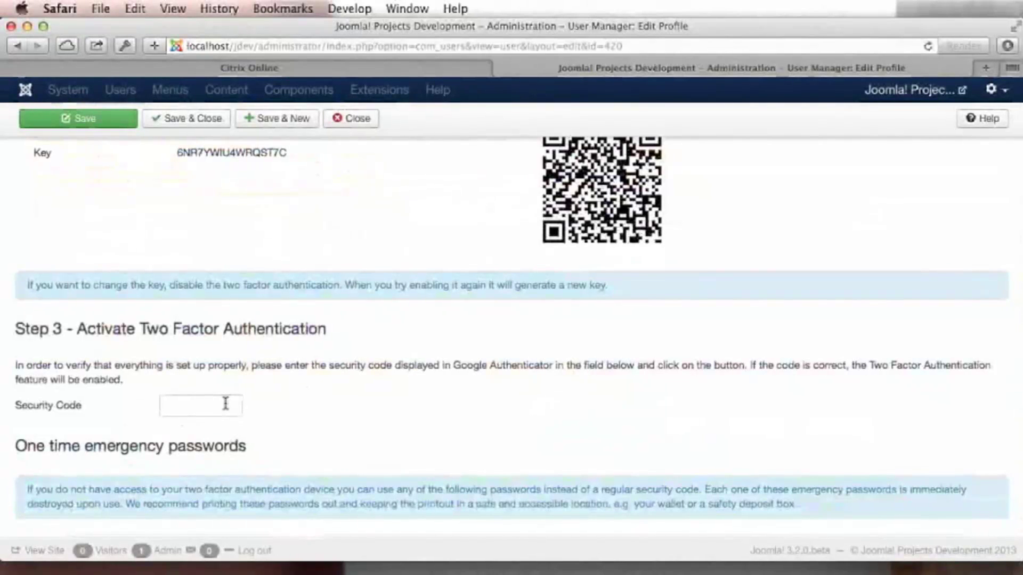
{"action": "left_click", "coordinate": [226, 403]}
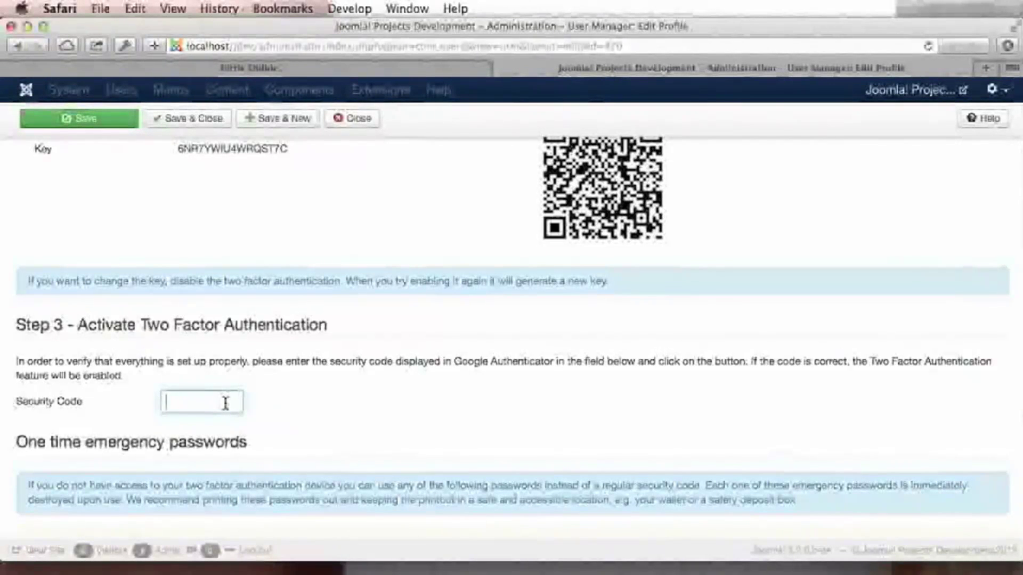
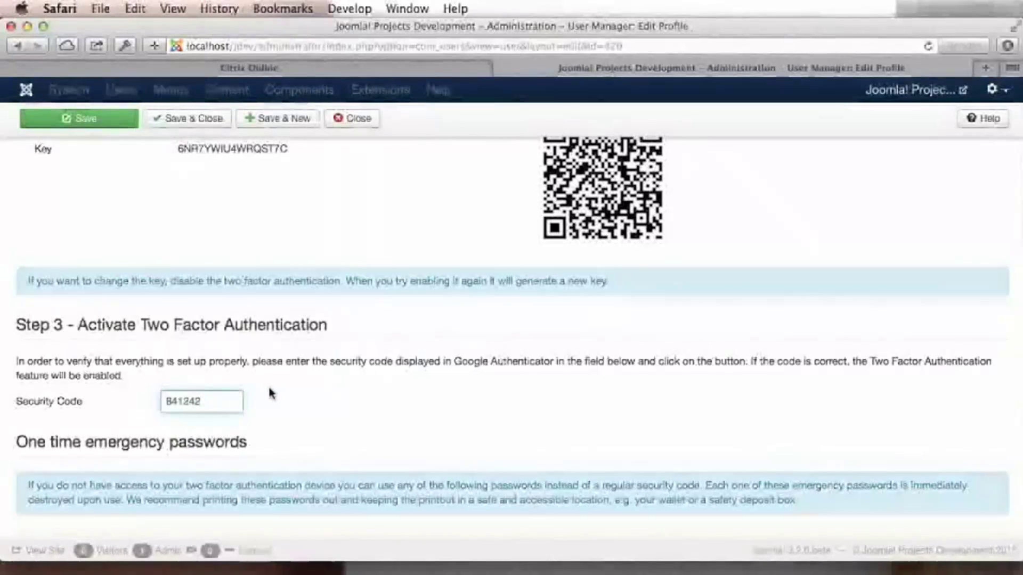
{"action": "scroll", "coordinate": [272, 393], "scroll_direction": "down", "scroll_amount": 1}
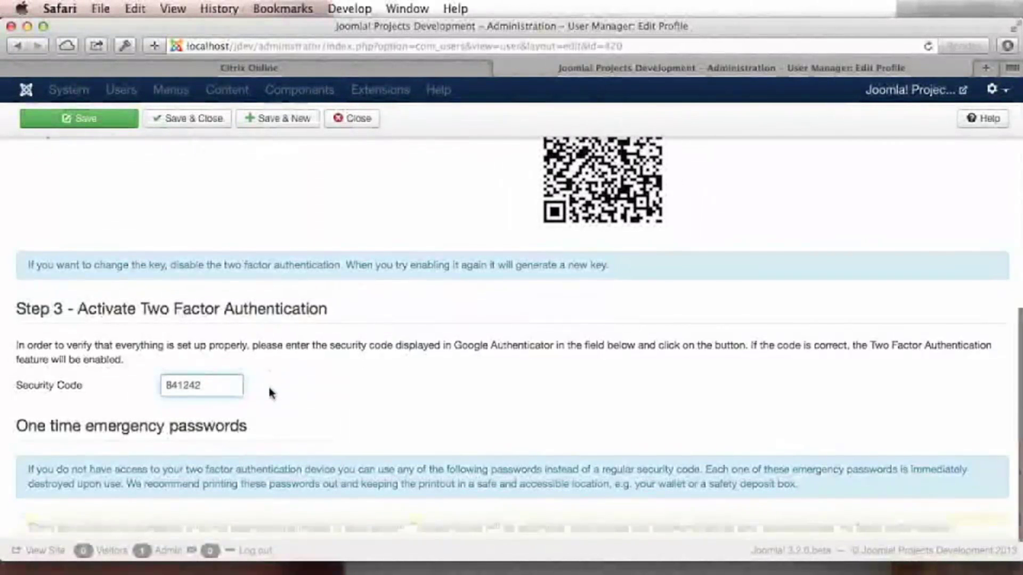
{"action": "scroll", "coordinate": [270, 393], "scroll_direction": "down", "scroll_amount": 2}
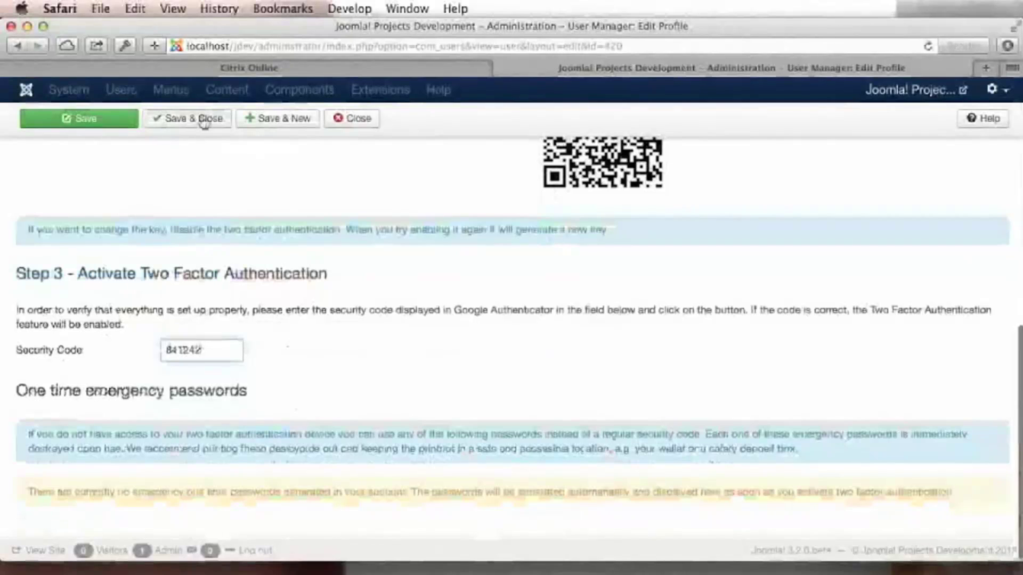
Save and close the profile with two-factor settings, then log out of the administrator.
{"action": "left_click", "coordinate": [204, 119]}
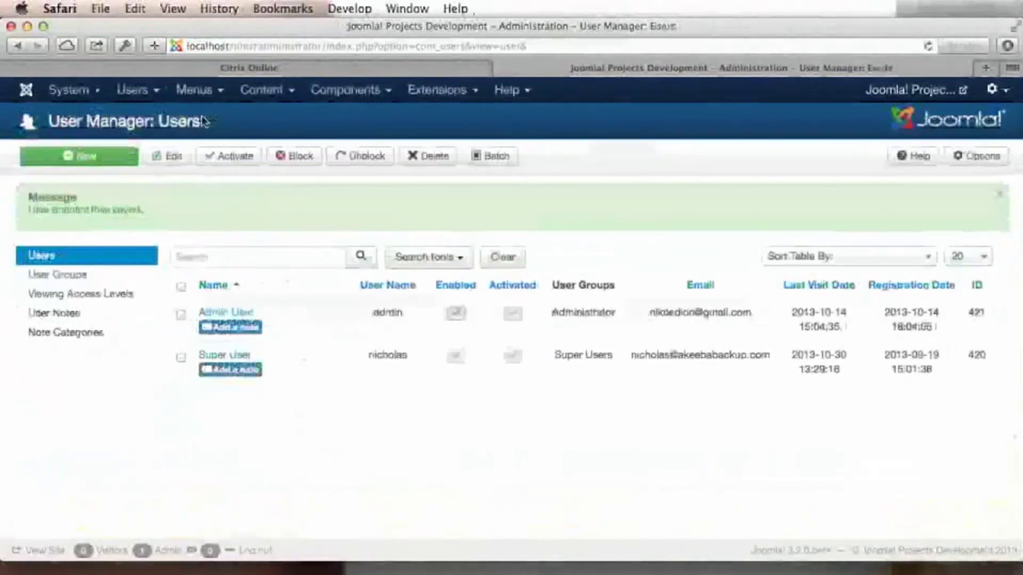
{"action": "left_click", "coordinate": [993, 91]}
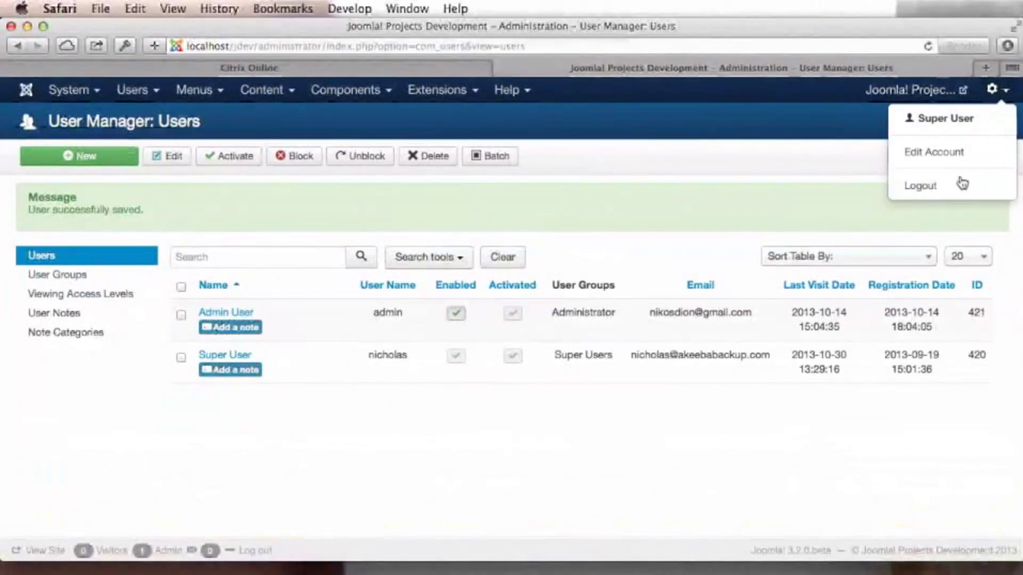
{"action": "left_click", "coordinate": [959, 185]}
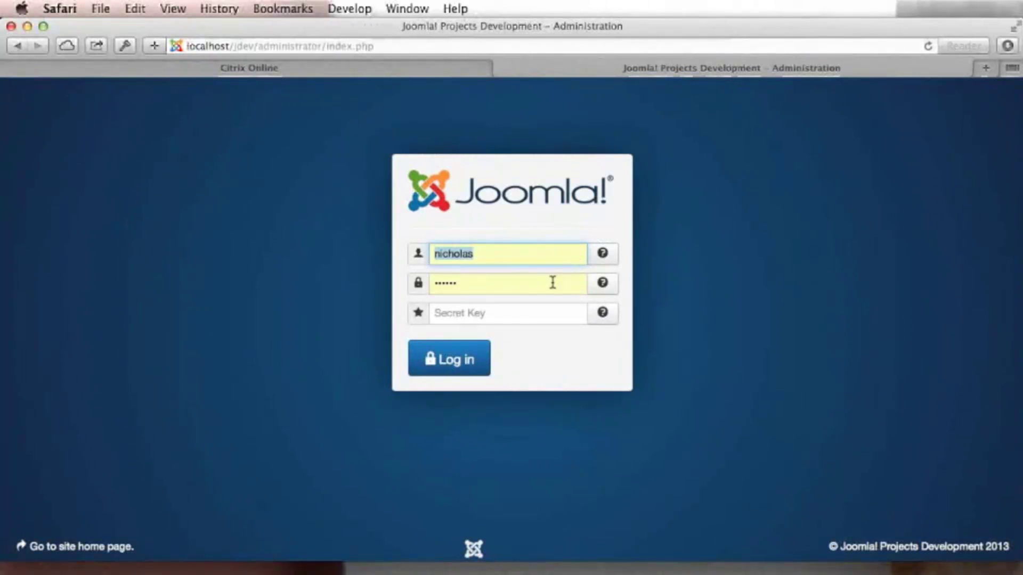
Log back in using the current Google Authenticator code as the Secret Key.
{"action": "left_click", "coordinate": [546, 314]}
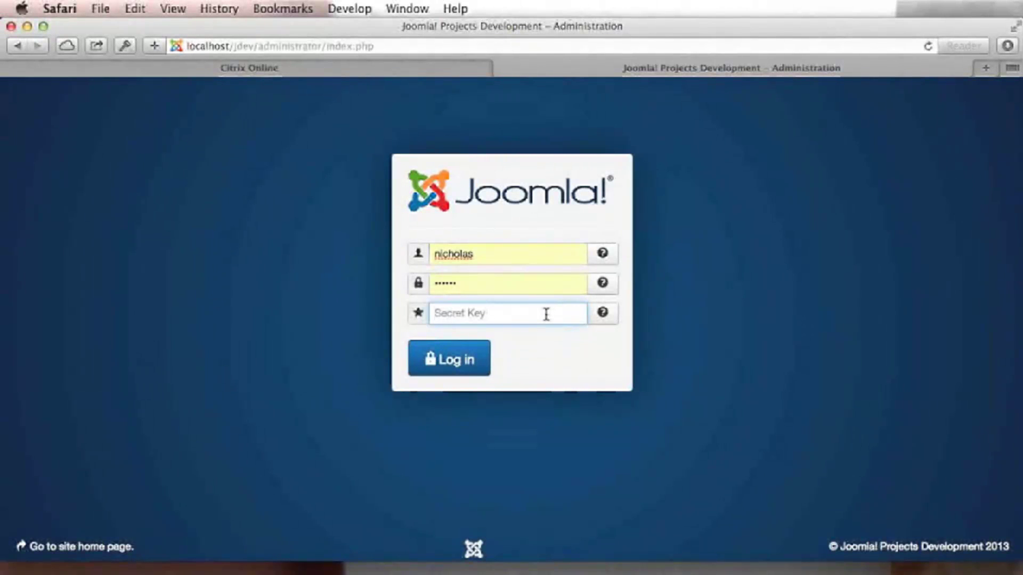
{"action": "left_click", "coordinate": [461, 360]}
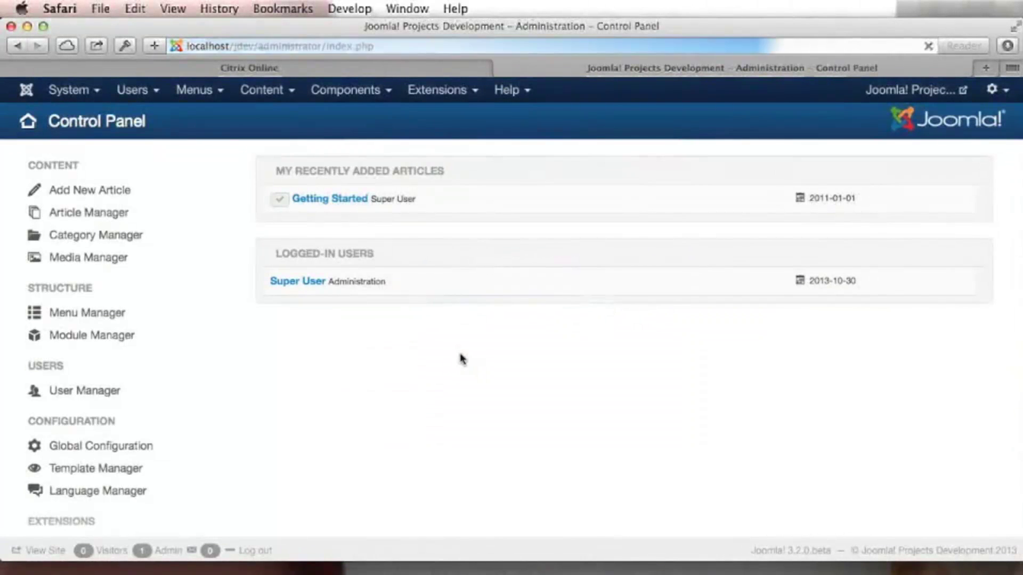
{"action": "left_click", "coordinate": [993, 89]}
Log out and attempt to log in without a Secret Key, triggering the invalid key warning.
{"action": "left_click", "coordinate": [959, 186]}
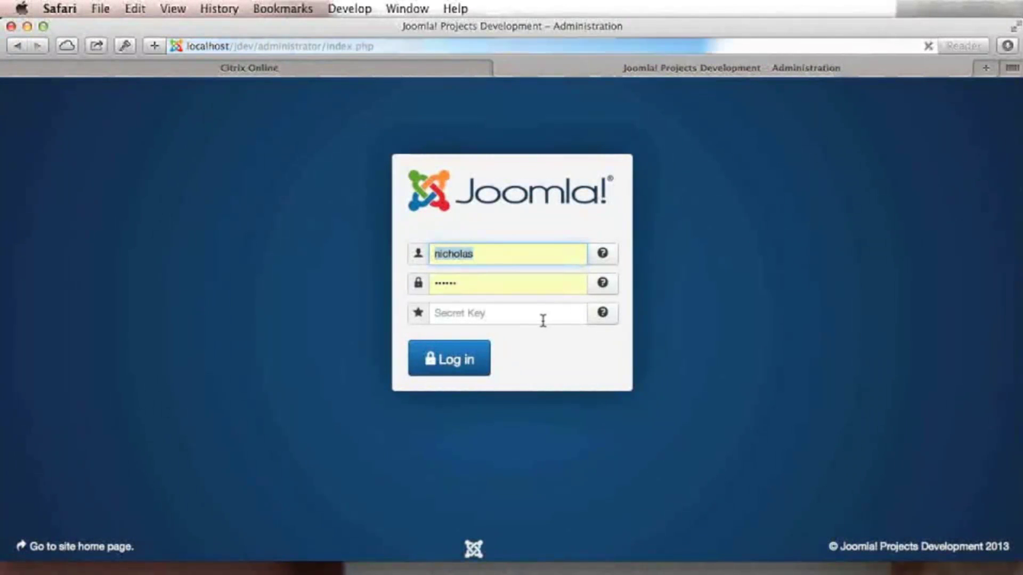
{"action": "left_click", "coordinate": [541, 319]}
{"action": "left_click", "coordinate": [474, 360]}
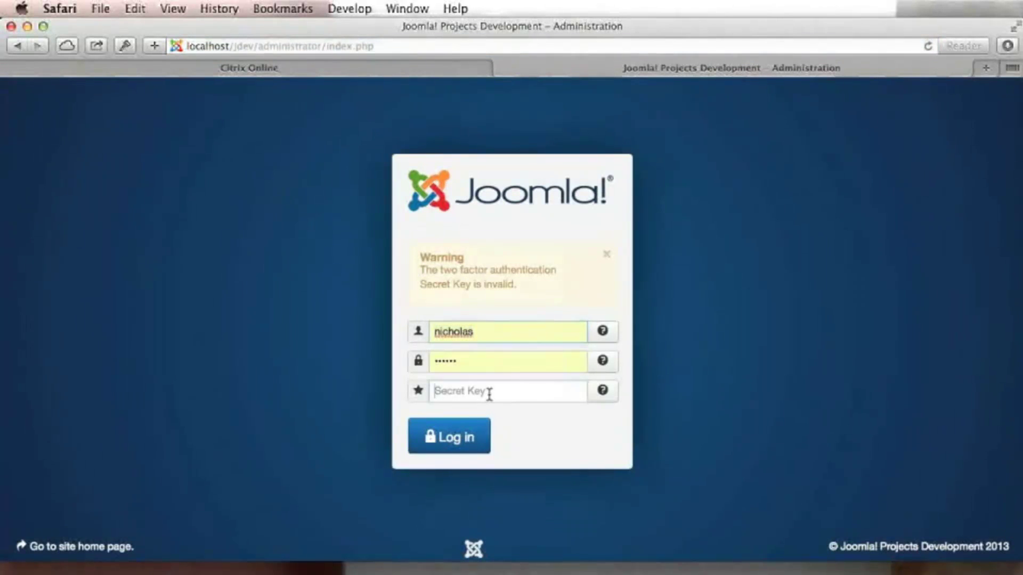
Enter a fresh Google Authenticator code as the Secret Key and retry the login.
{"action": "left_click", "coordinate": [488, 392]}
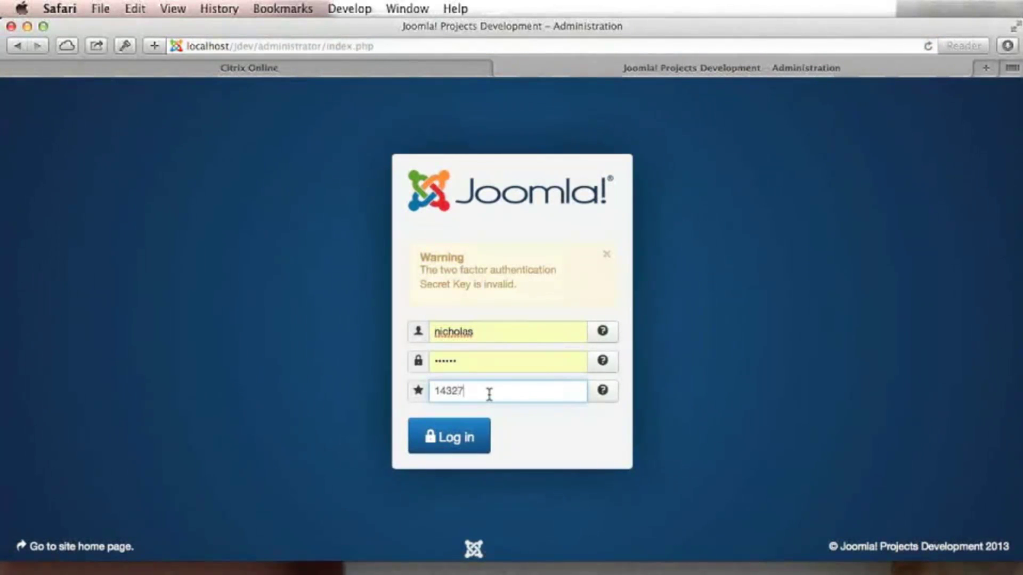
{"action": "left_click", "coordinate": [450, 445]}
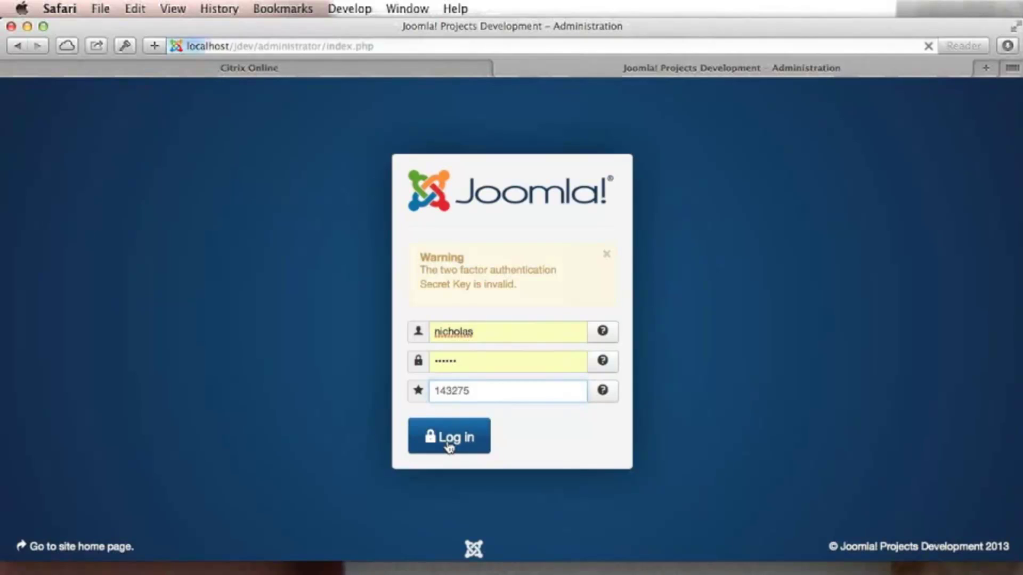